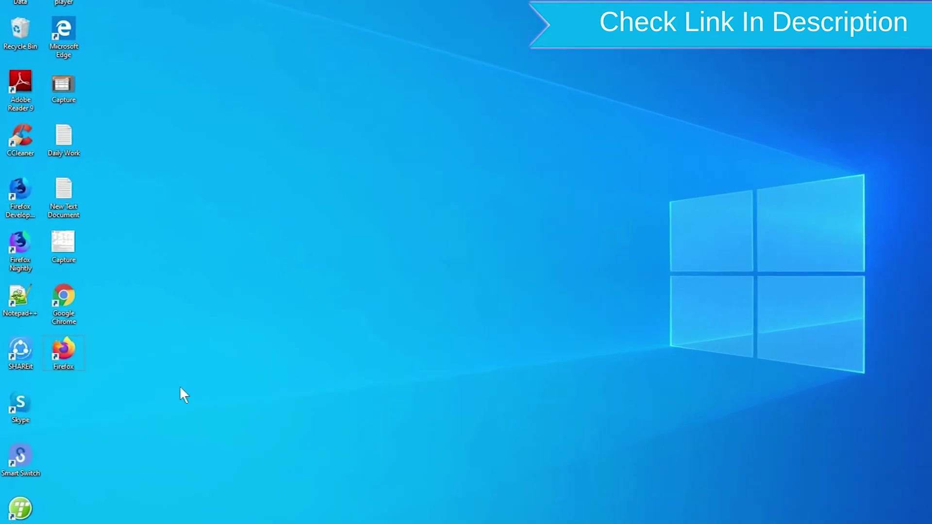
Step: Launch Chrome from the desktop shortcut, search 'google find my device' and open the Find My Device result
left_click_drag(185, 411, 68, 289)
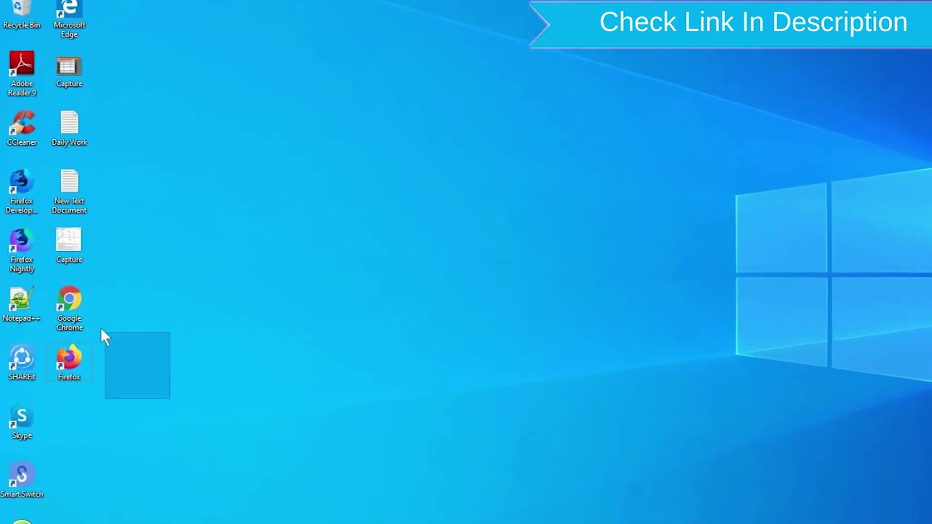
left_click(547, 343)
right_click(85, 372)
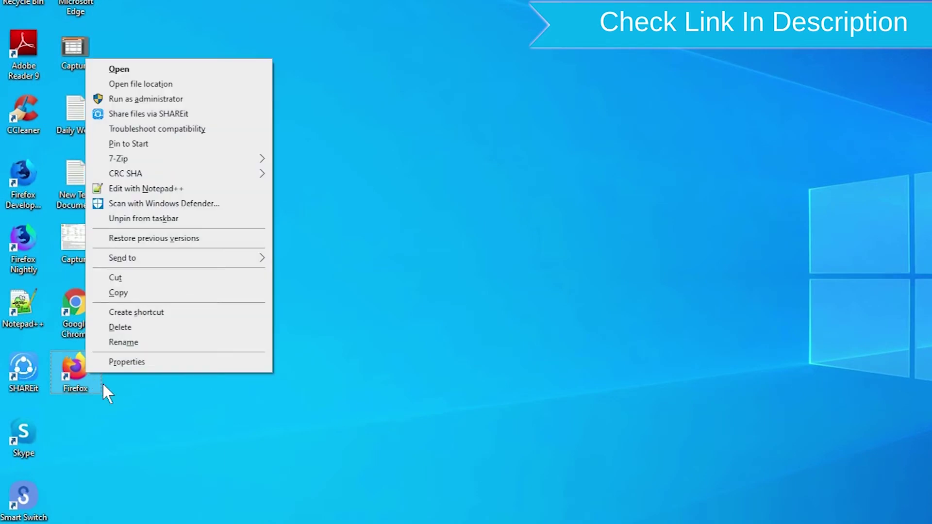
left_click(172, 71)
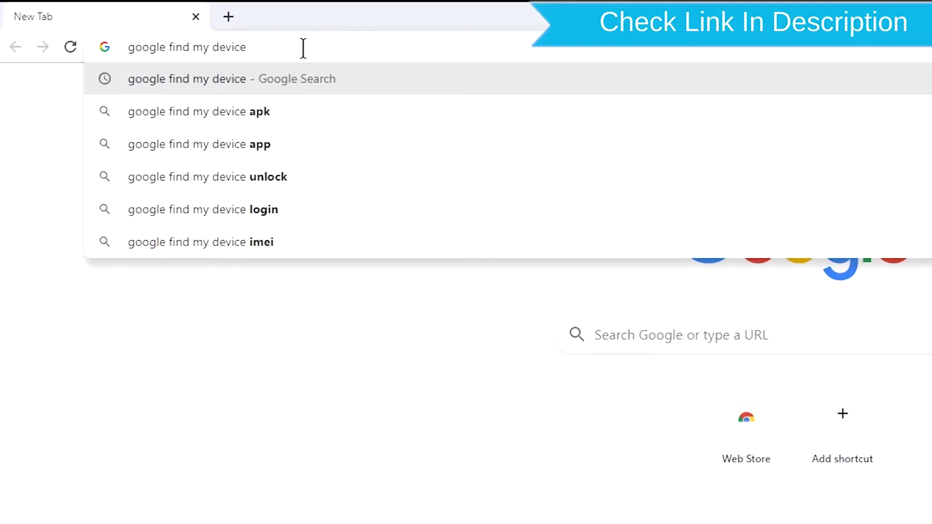
key("Return")
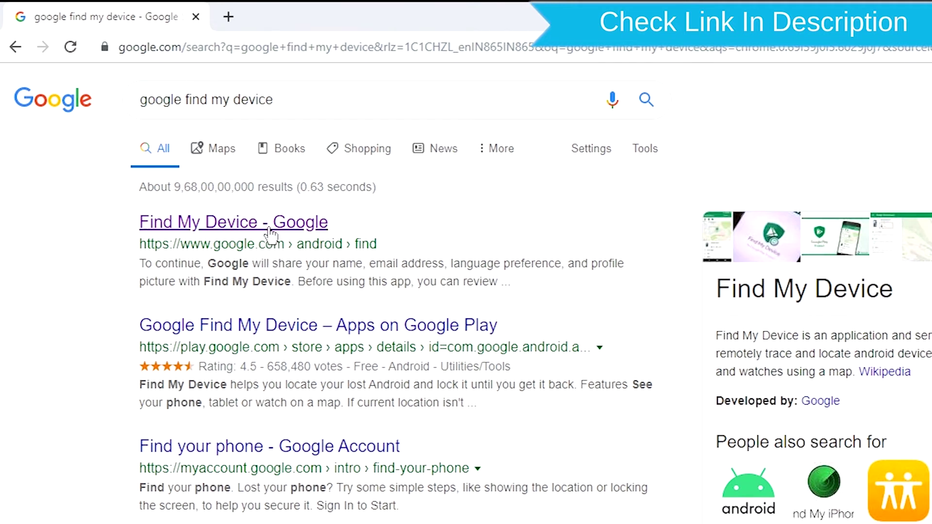
left_click(272, 232)
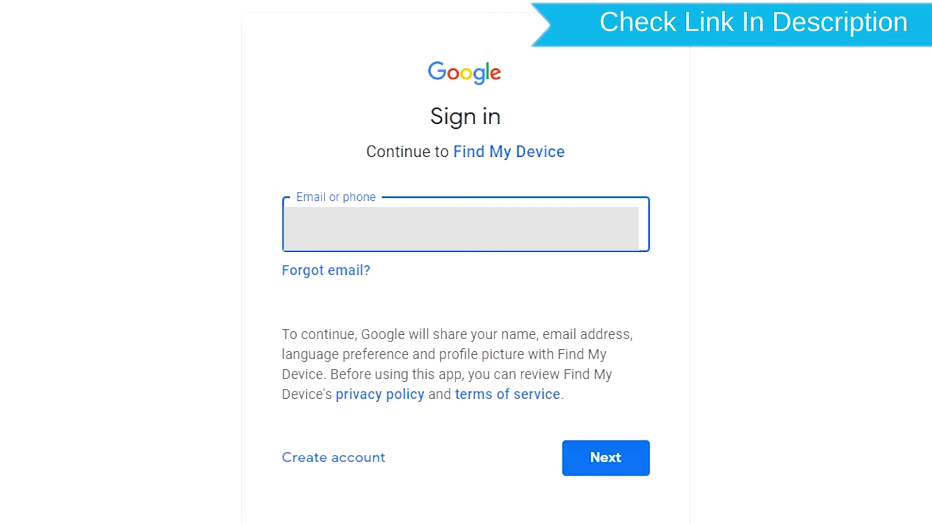
Step: Submit the Google account email on the Find My Device sign-in page
key("Return")
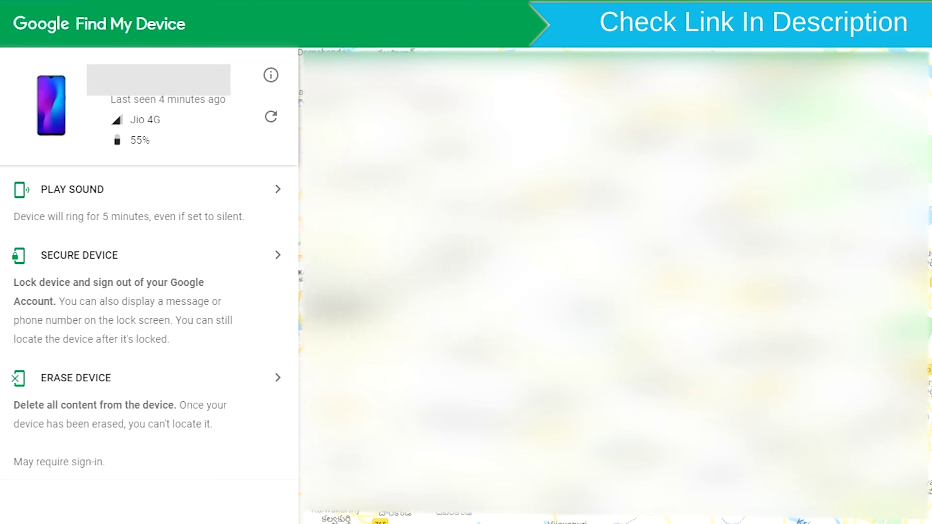
Step: Choose Erase Device for the Samsung Galaxy A20e and confirm erasing all data
left_click(127, 393)
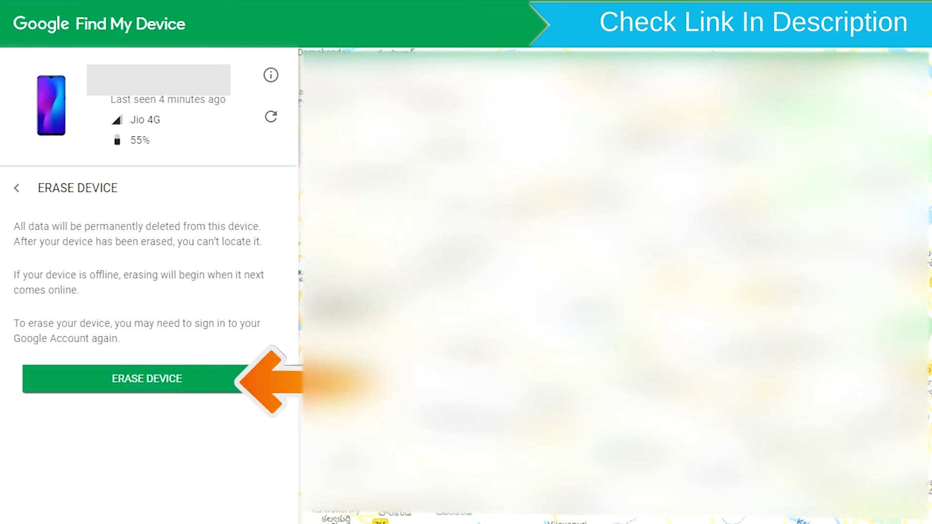
left_click(173, 384)
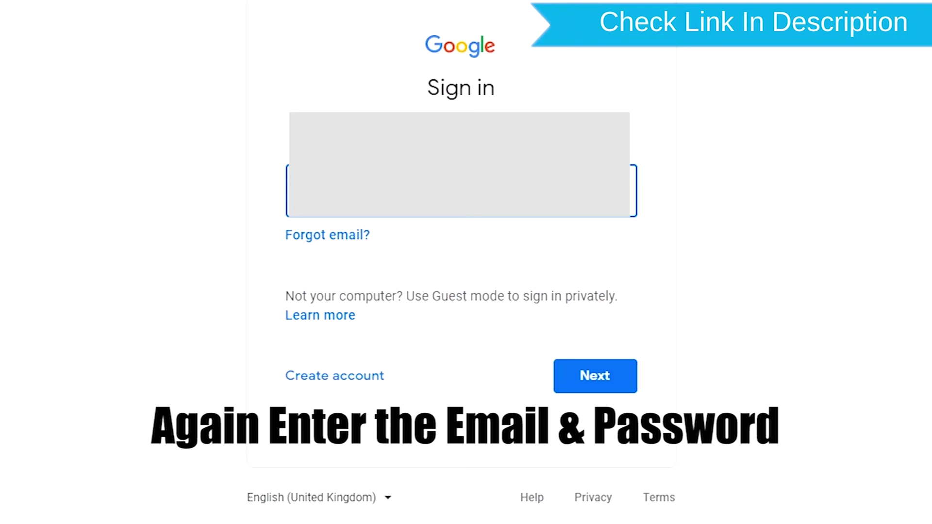
Step: Re-submit the account email to re-authenticate for the erase
key("Return")
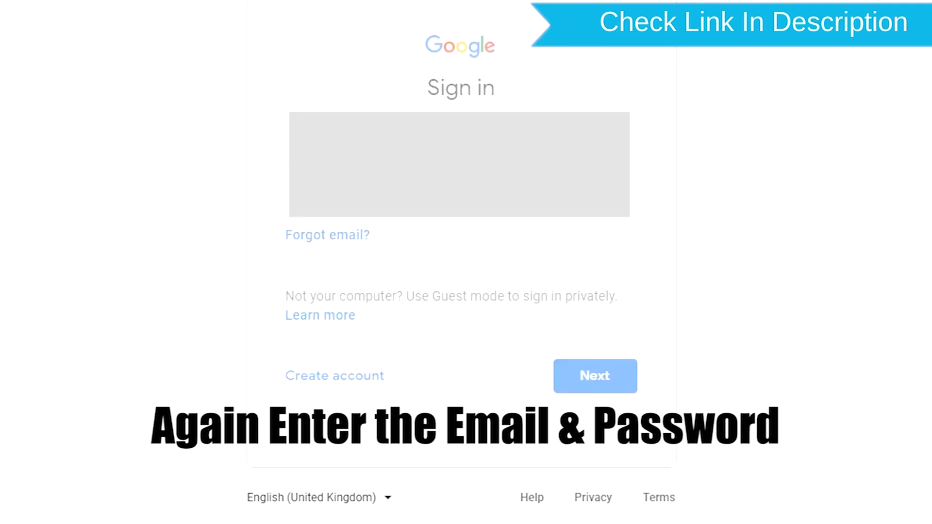